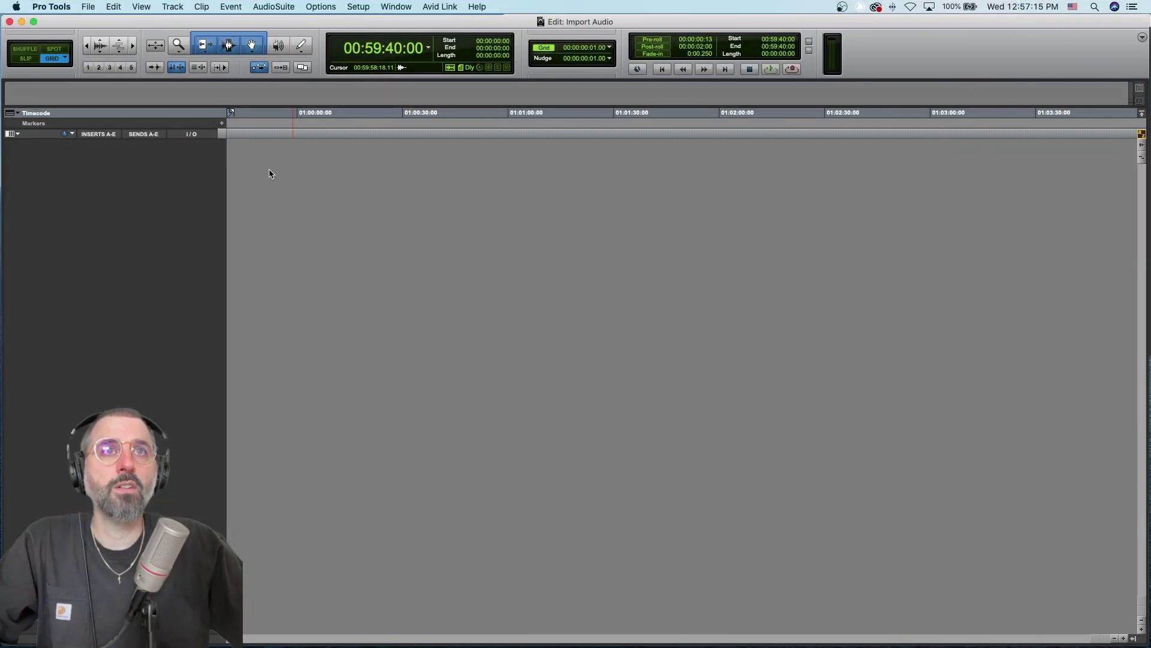
Open the Import Audio browser via File > Import > Audio.
{"action": "left_click", "coordinate": [100, 7]}
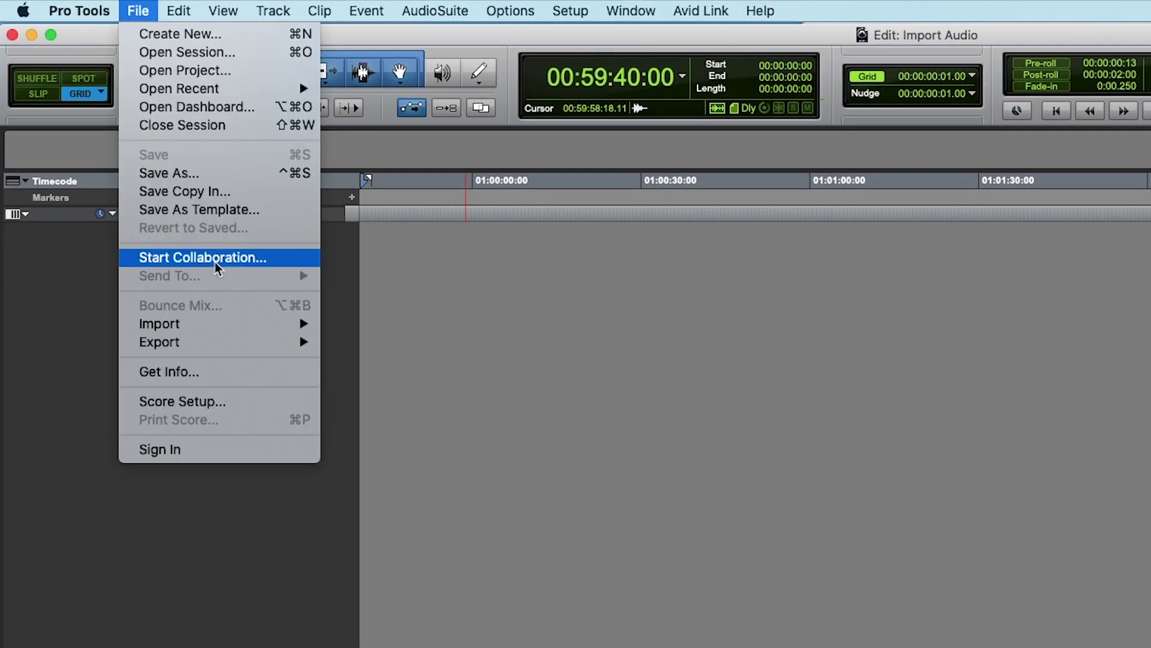
{"action": "mouse_move", "coordinate": [284, 324]}
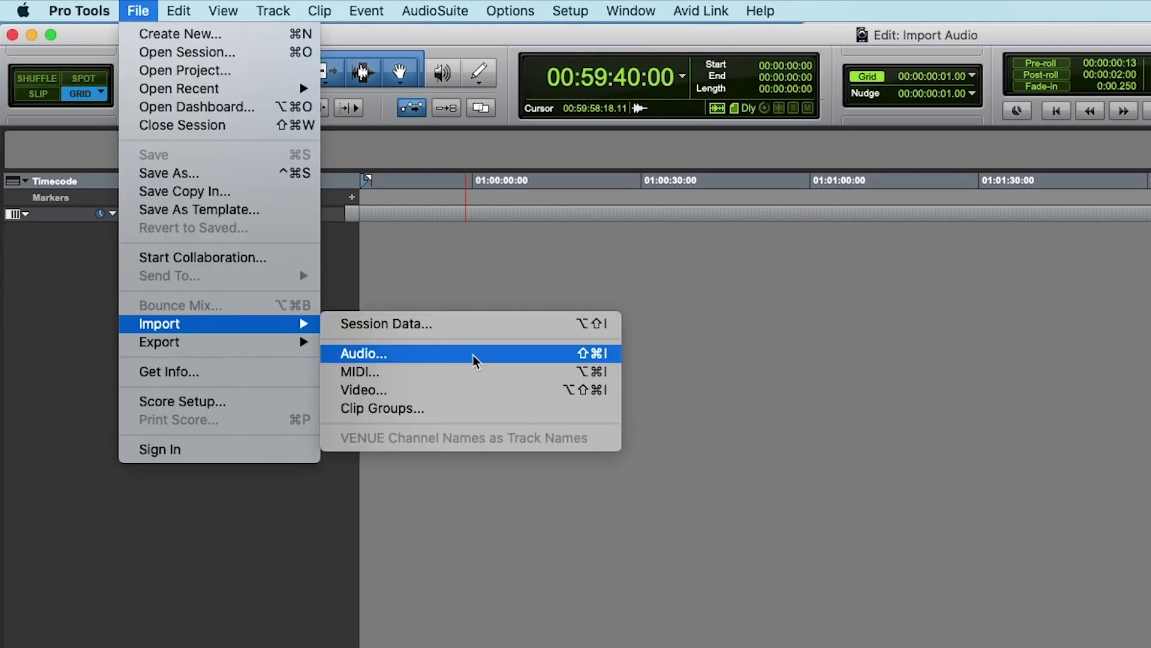
{"action": "left_click", "coordinate": [502, 359]}
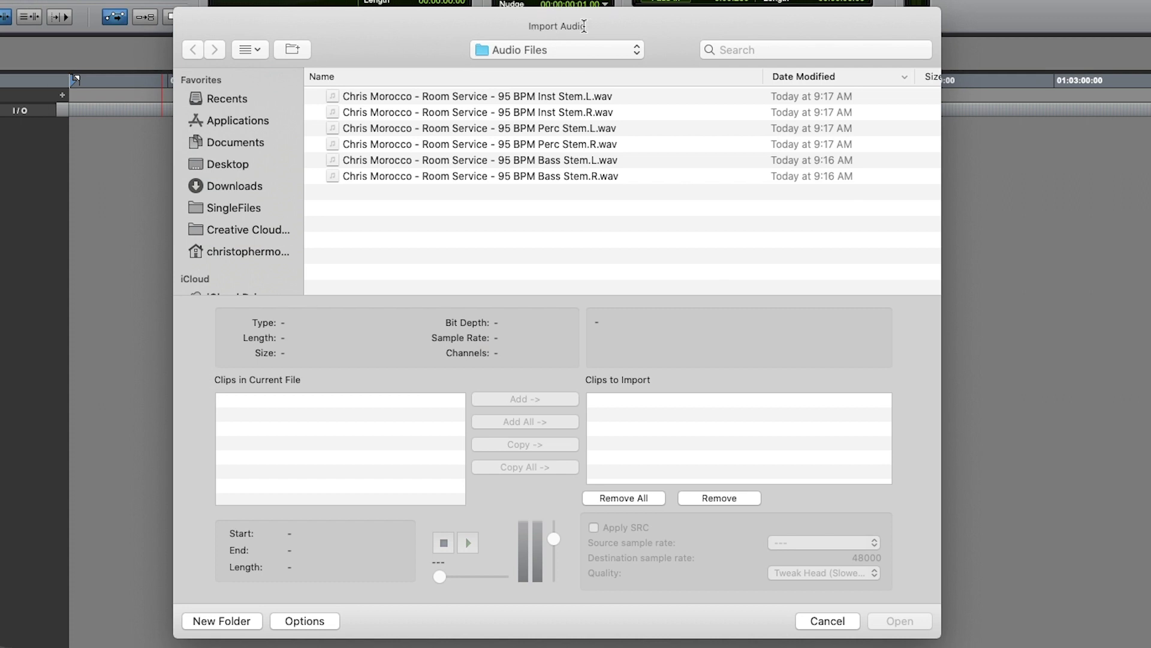
Go up to the Groups folder and open the 44.1 folder to list its three stems.
{"action": "left_click", "coordinate": [560, 48]}
{"action": "key", "text": "Escape"}
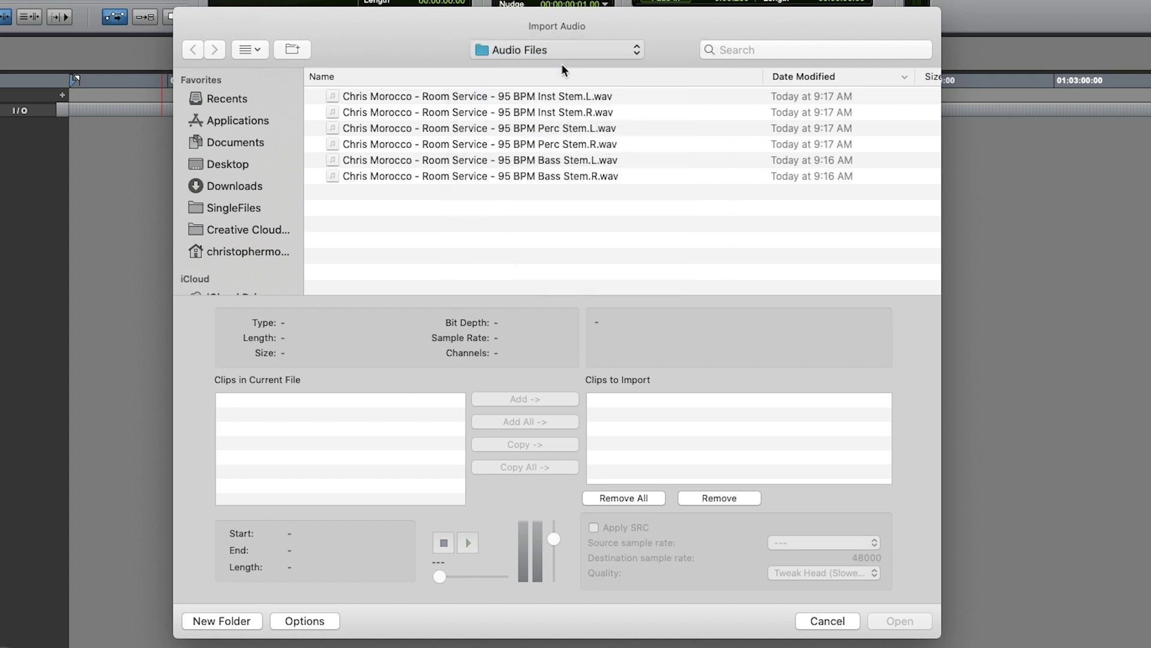
{"action": "key", "text": "super+Up"}
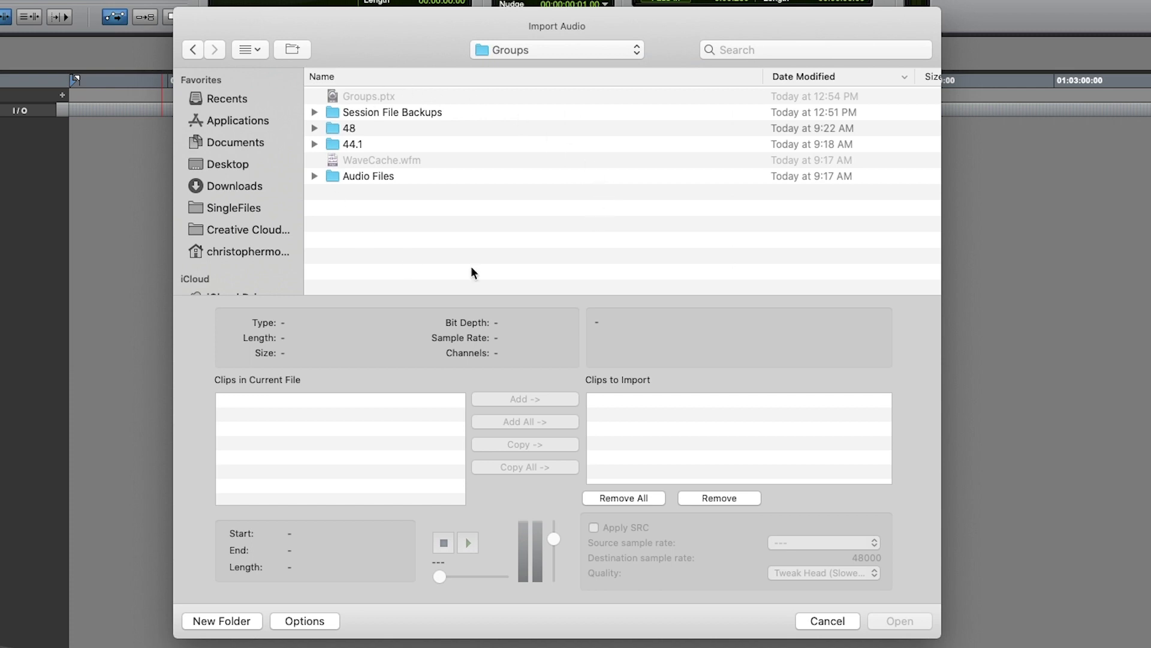
{"action": "left_click", "coordinate": [368, 131]}
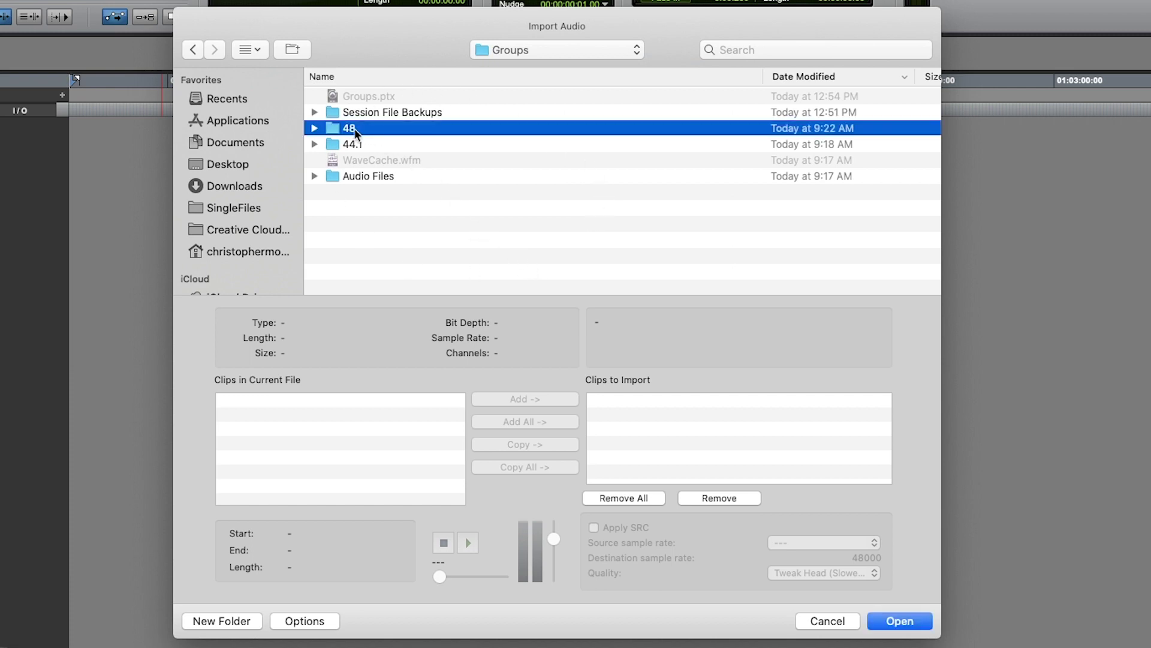
{"action": "left_click", "coordinate": [338, 144]}
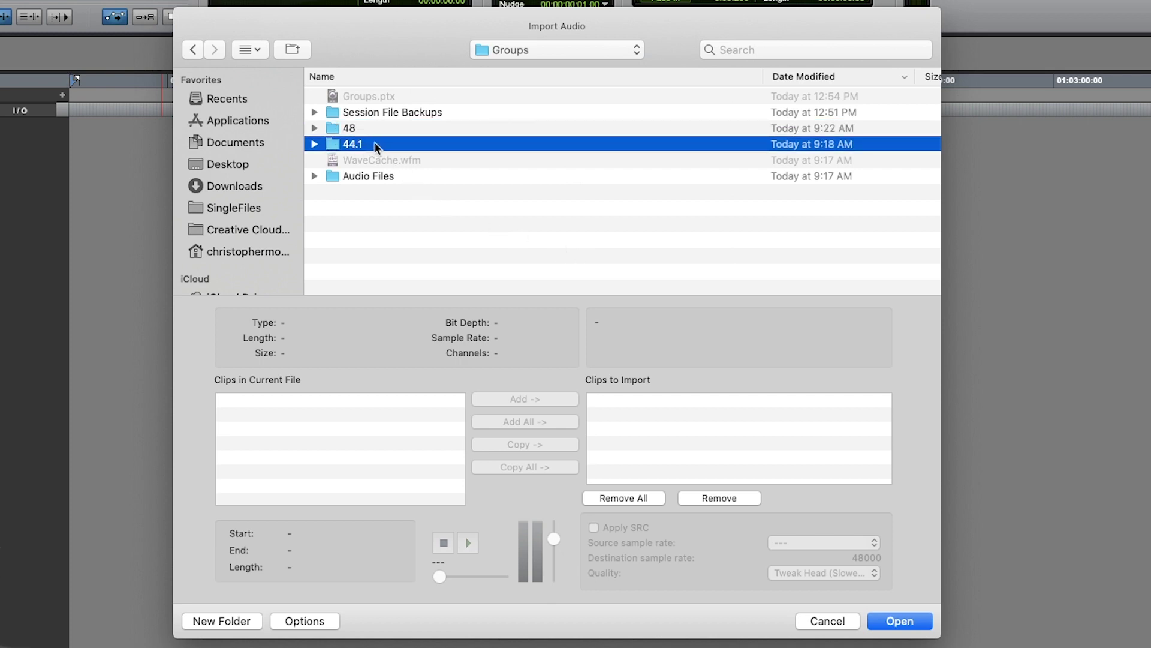
{"action": "double_click", "coordinate": [333, 144]}
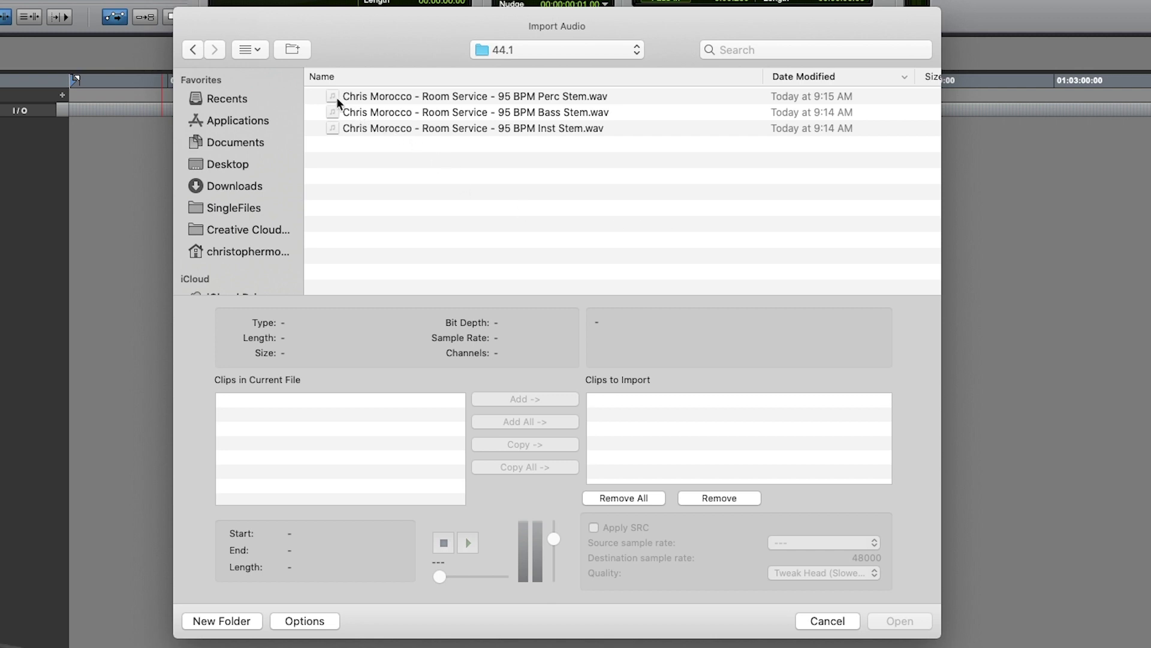
Queue the Perc, then Bass and Inst stems for import, converting 44100 Hz to 48000 Hz.
{"action": "left_click", "coordinate": [544, 96]}
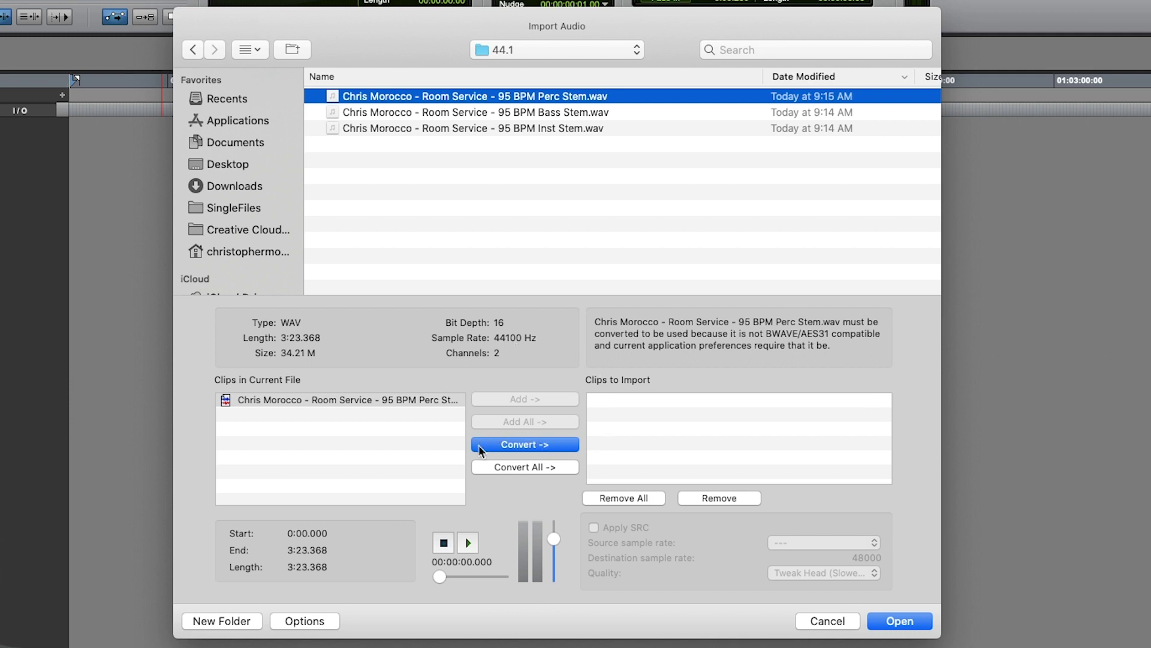
{"action": "left_click", "coordinate": [523, 445]}
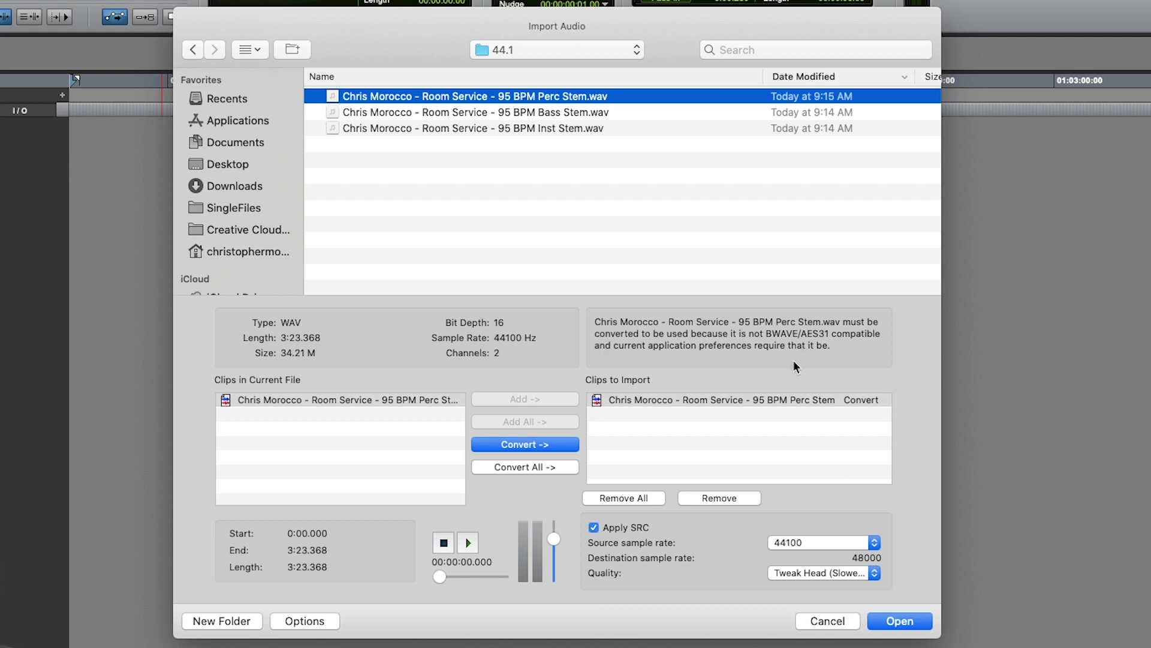
{"action": "left_click", "coordinate": [451, 112]}
{"action": "left_click", "coordinate": [443, 129], "text": "shift"}
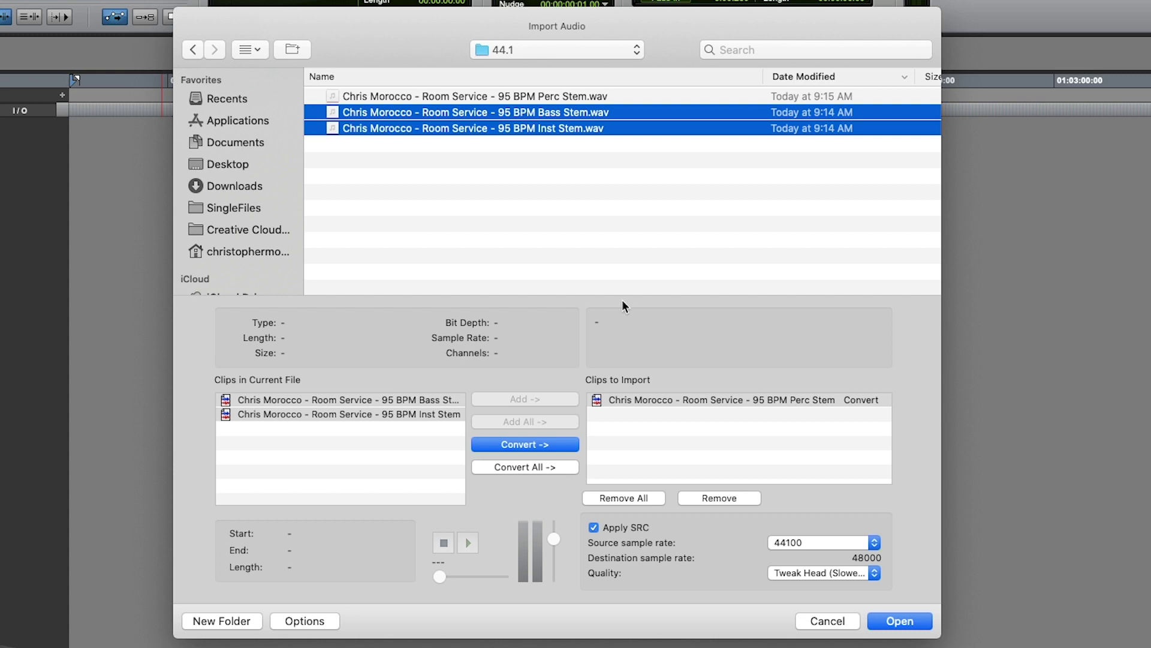
{"action": "left_click", "coordinate": [519, 443]}
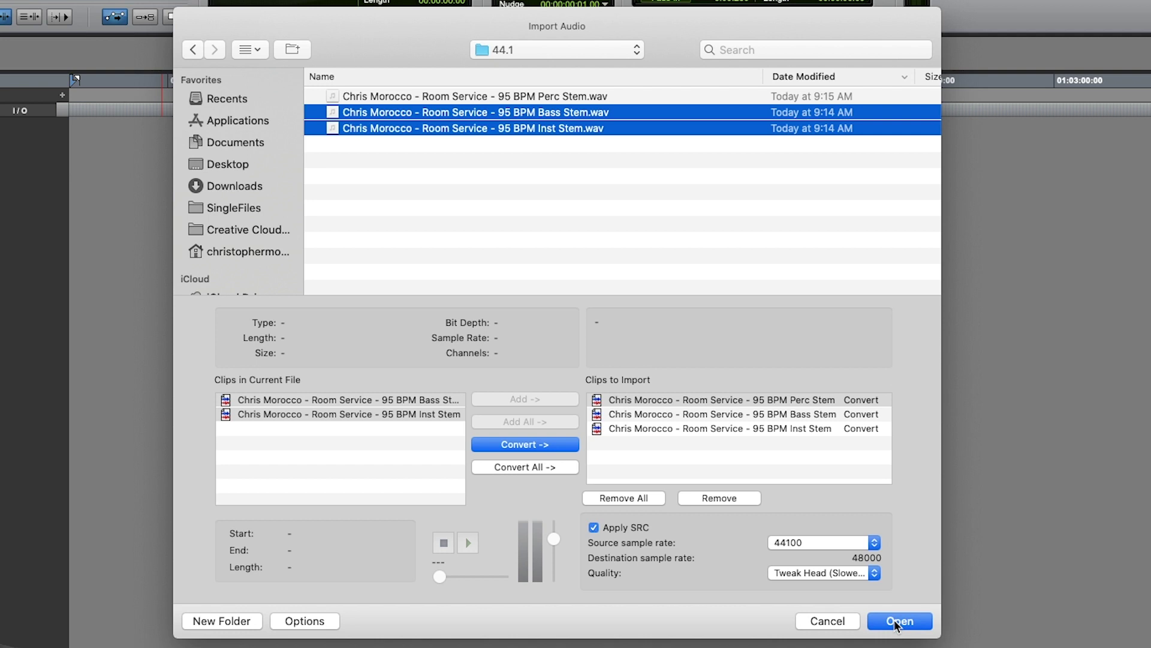
Confirm the import and save the converted stems into the session's Audio Files folder.
{"action": "left_click", "coordinate": [885, 624]}
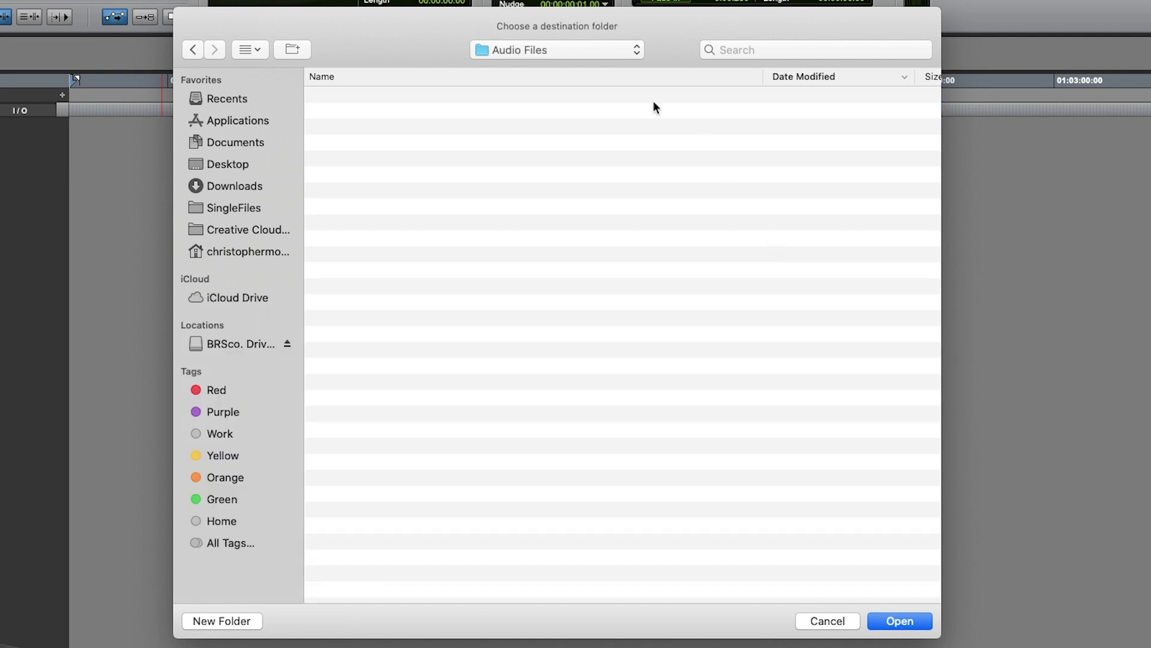
{"action": "left_click", "coordinate": [566, 50]}
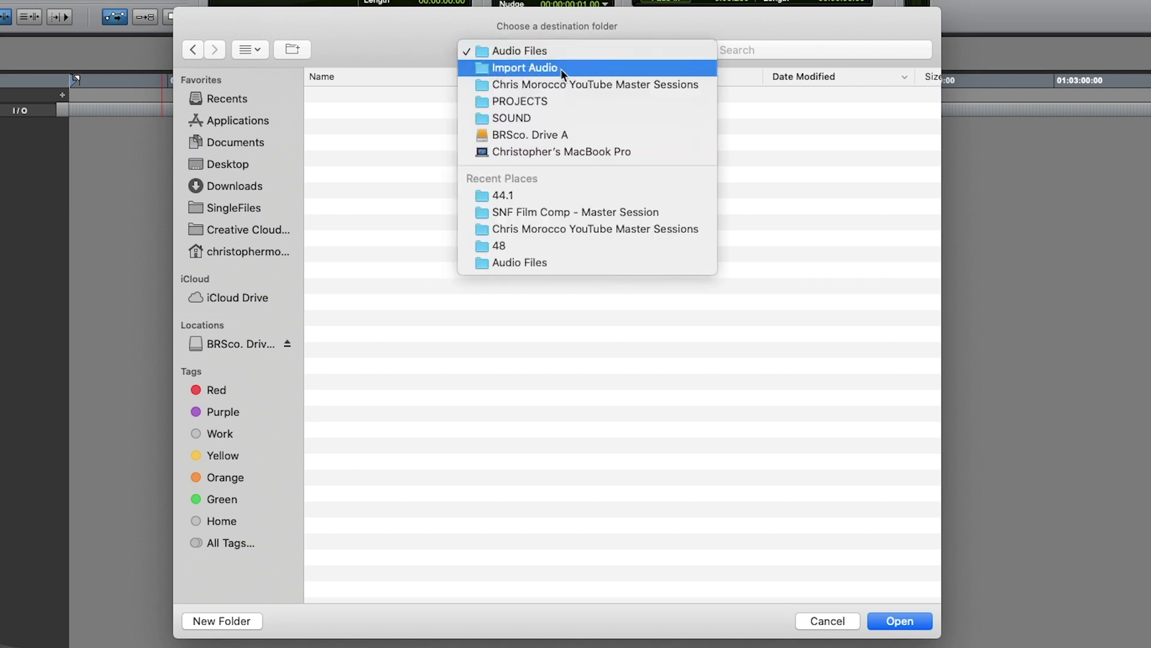
{"action": "left_click", "coordinate": [529, 50]}
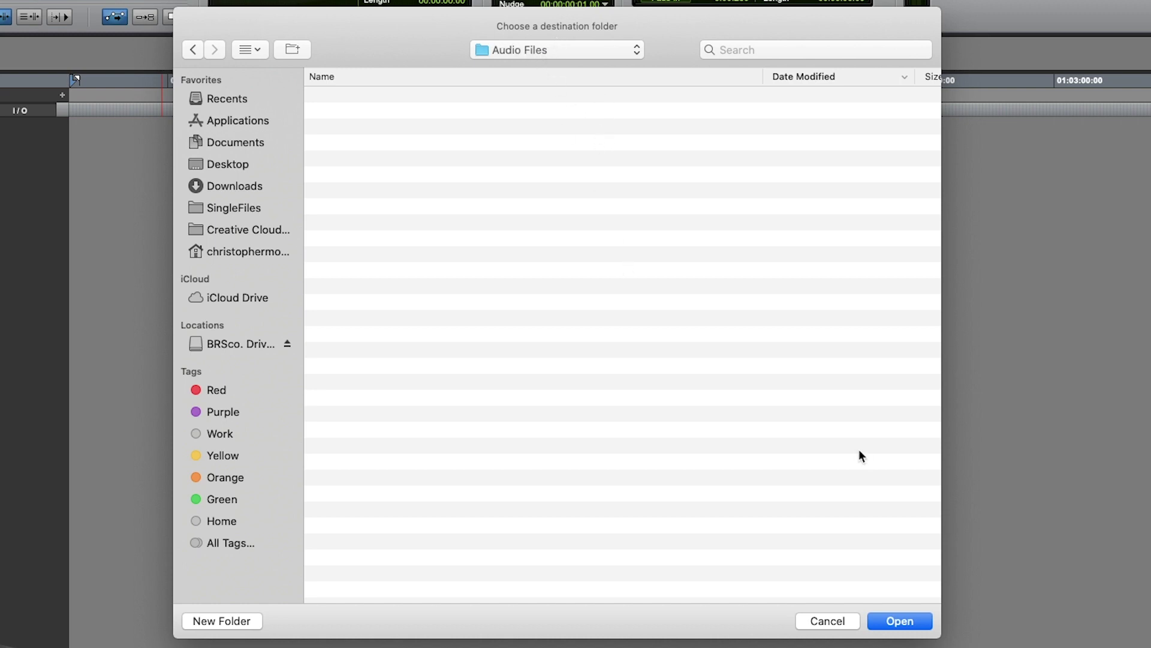
{"action": "left_click", "coordinate": [894, 622]}
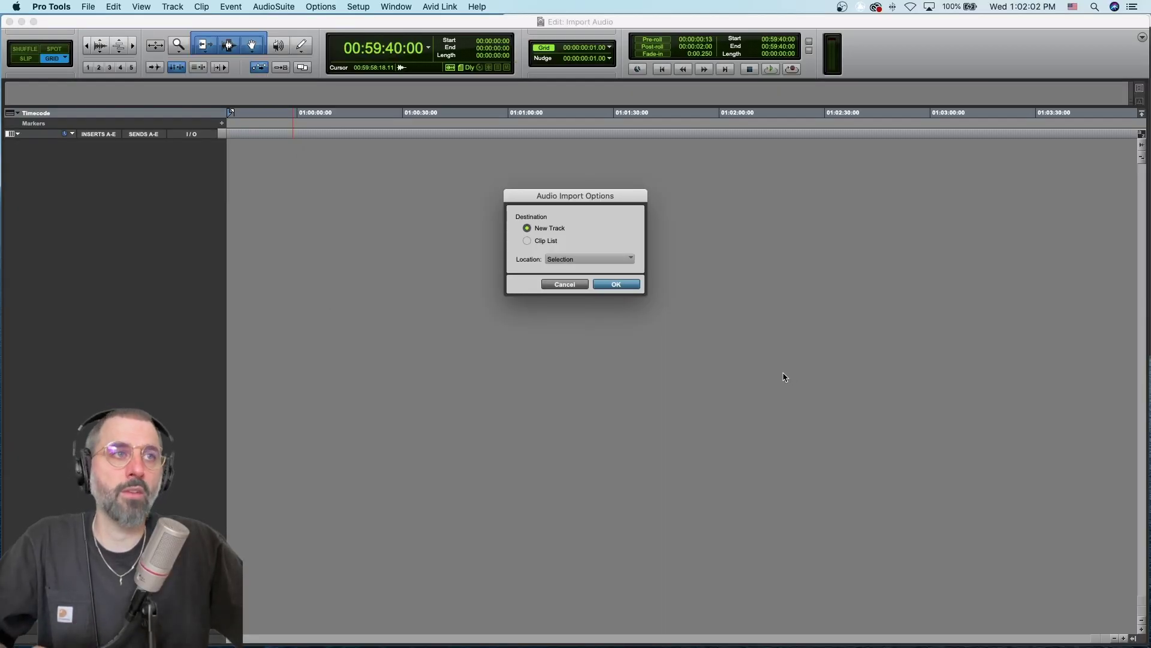
Import the stems with Destination New Track and Location Selection, then confirm with OK.
{"action": "left_click", "coordinate": [528, 240]}
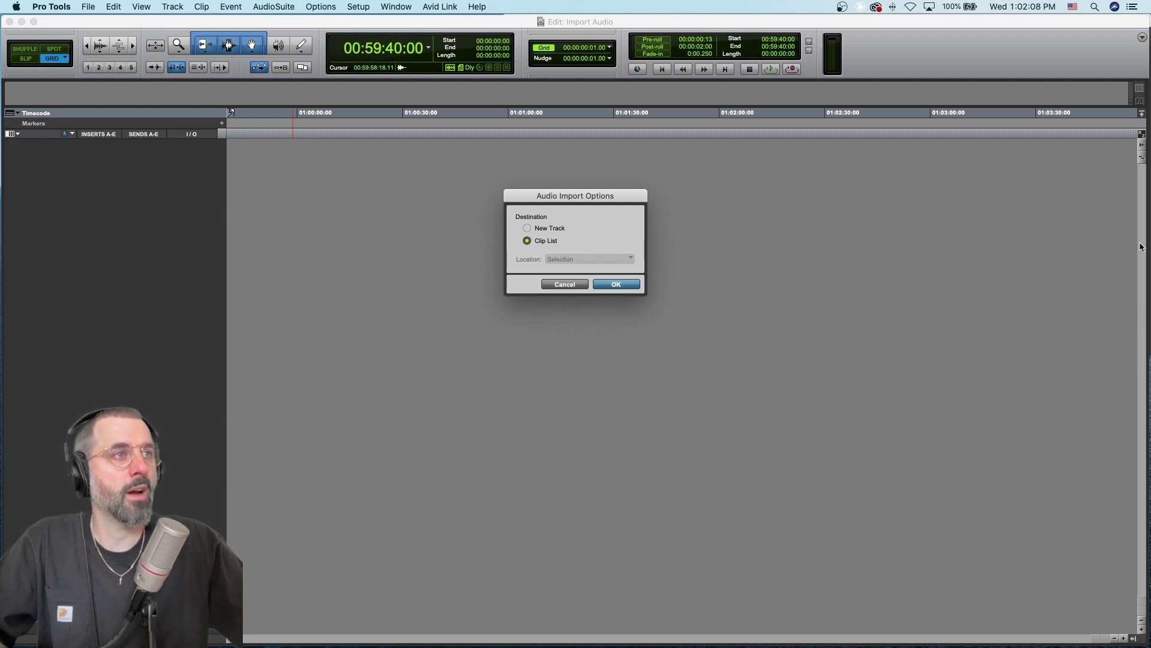
{"action": "left_click", "coordinate": [548, 229]}
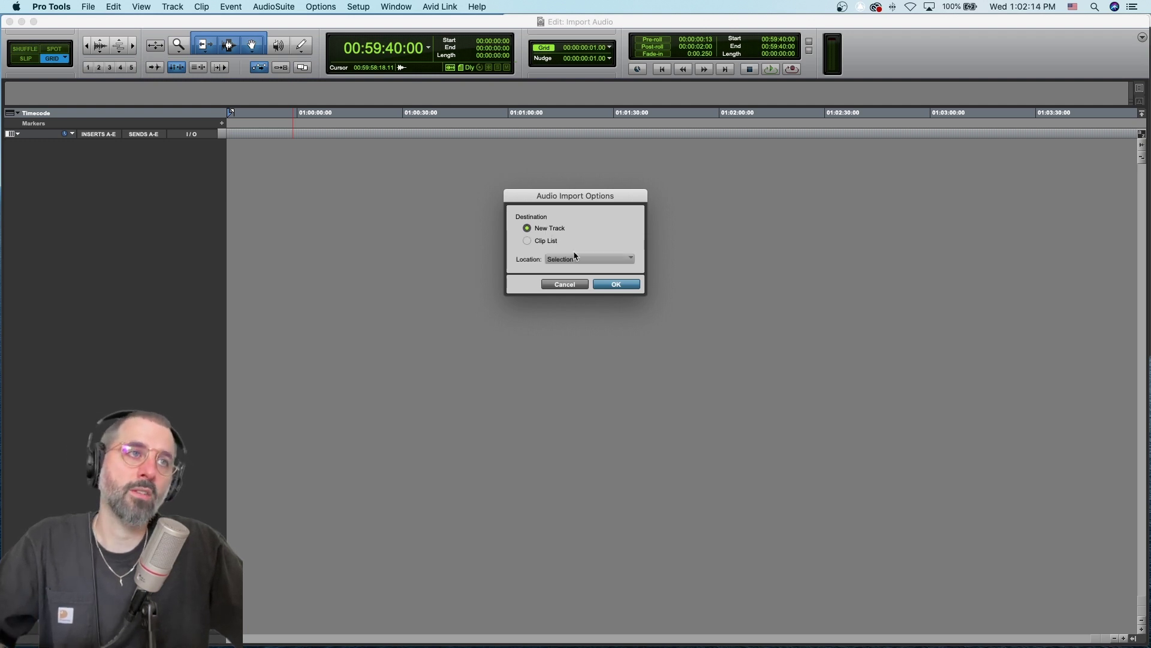
{"action": "left_click", "coordinate": [631, 261]}
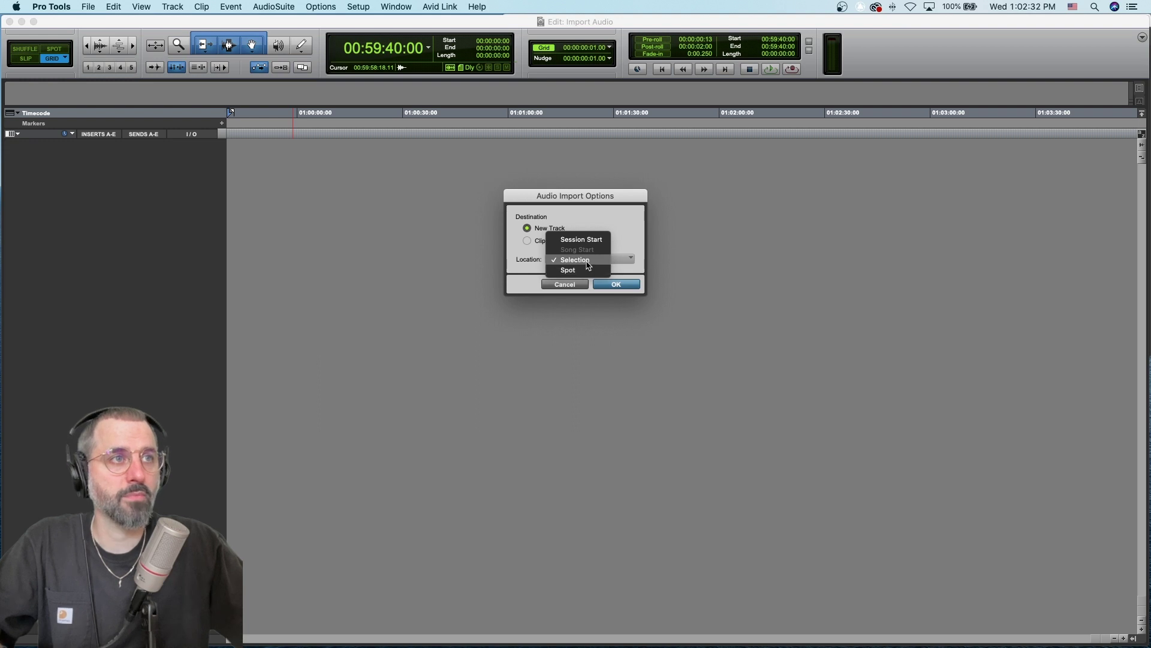
{"action": "left_click", "coordinate": [628, 236]}
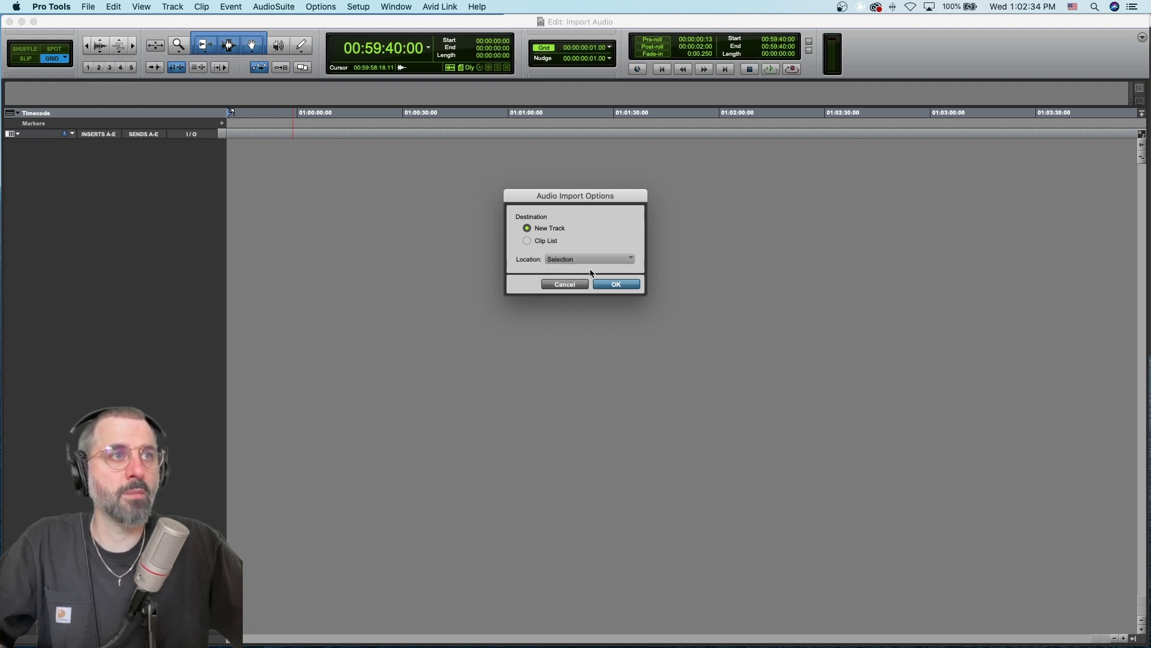
{"action": "left_click", "coordinate": [616, 284]}
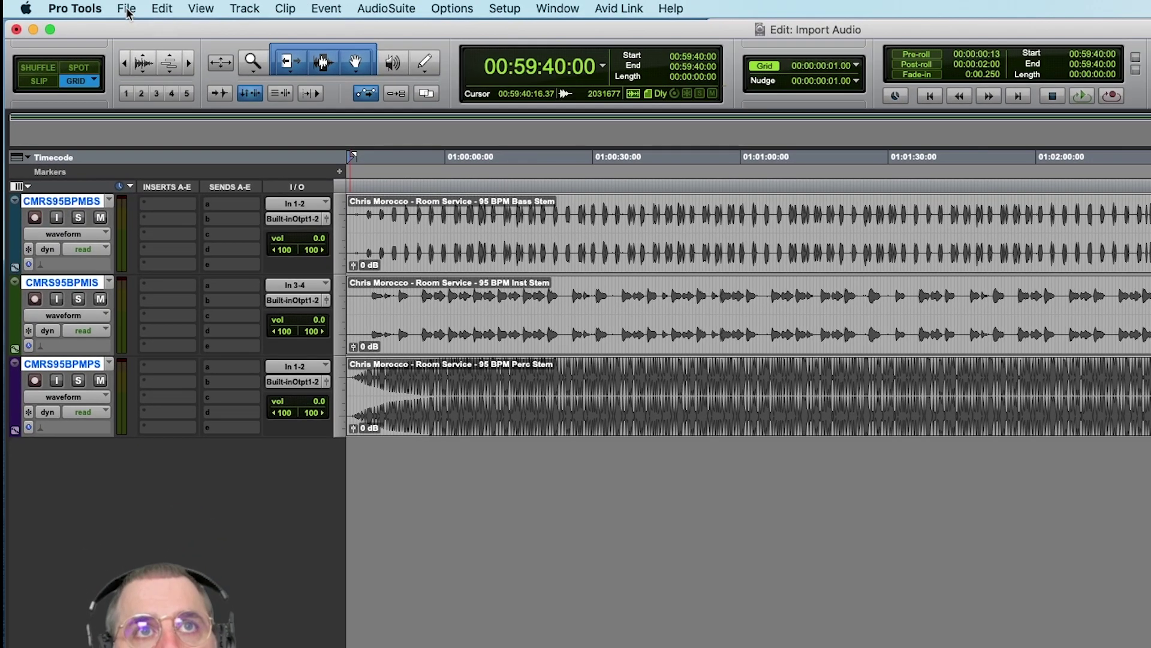
Open the File menu to start another audio import.
{"action": "left_click", "coordinate": [88, 8]}
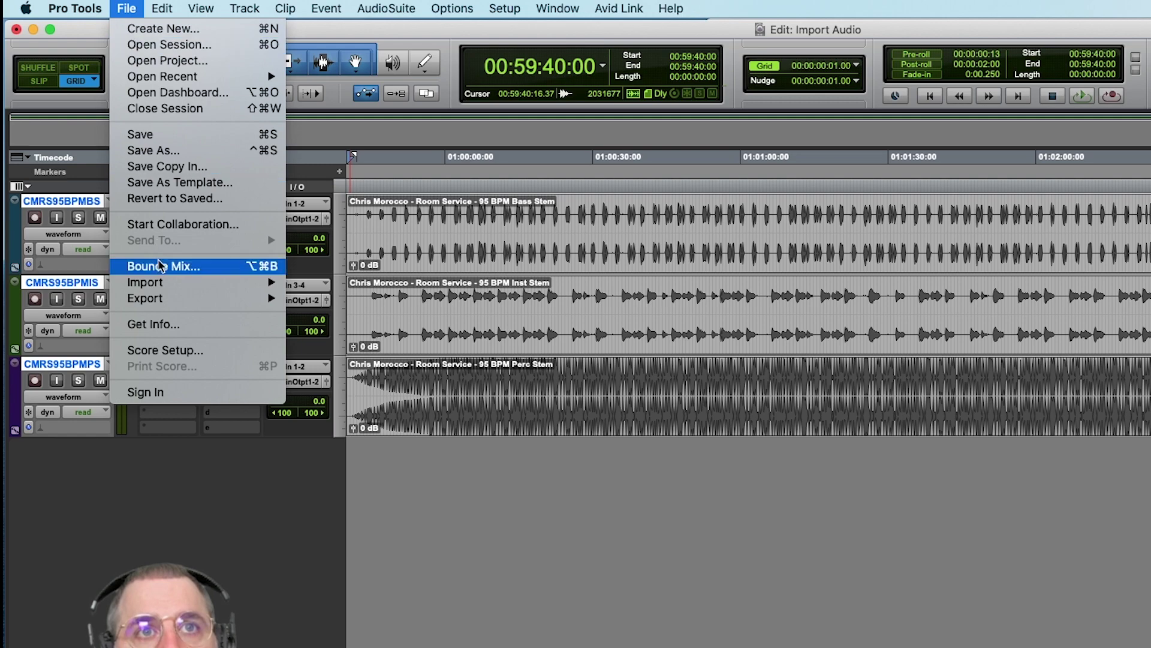
Open Import Audio, go to the 48 folder, and add its three 95 BPM stems as copies.
{"action": "mouse_move", "coordinate": [180, 282]}
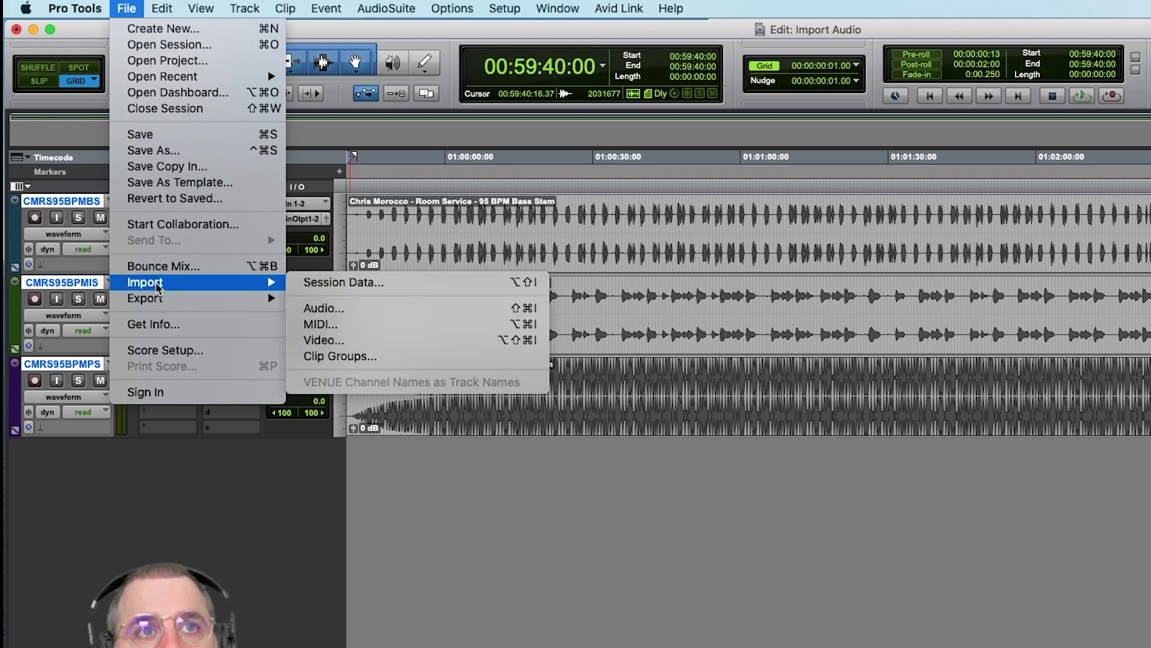
{"action": "left_click", "coordinate": [418, 309]}
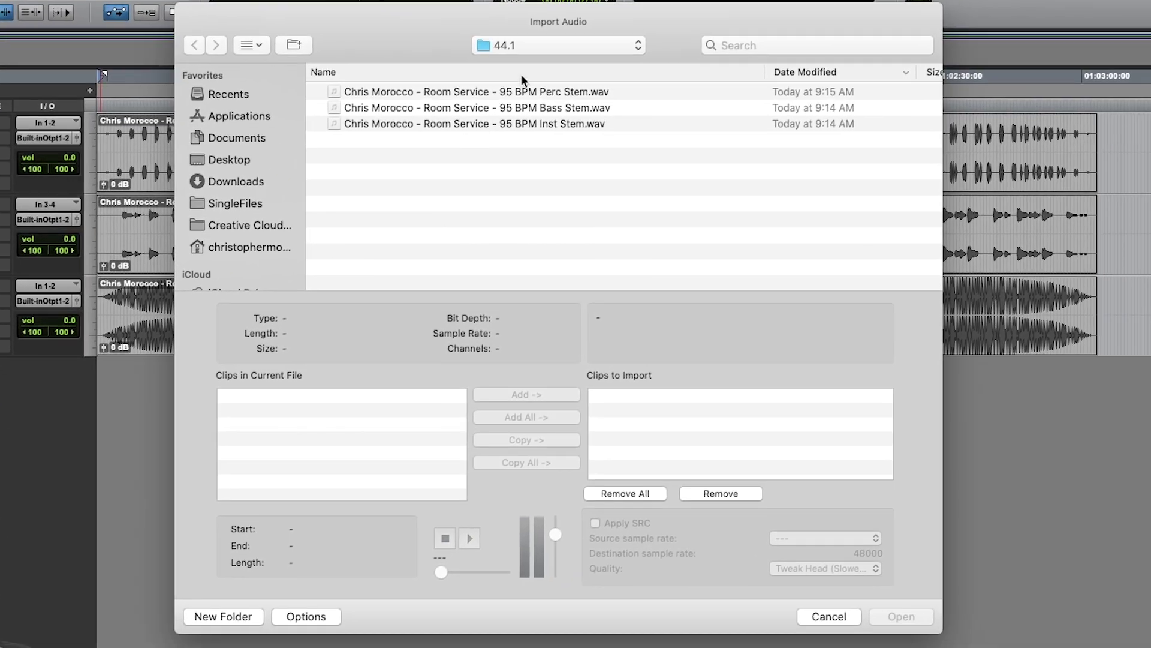
{"action": "left_click", "coordinate": [660, 92]}
{"action": "left_click", "coordinate": [526, 64]}
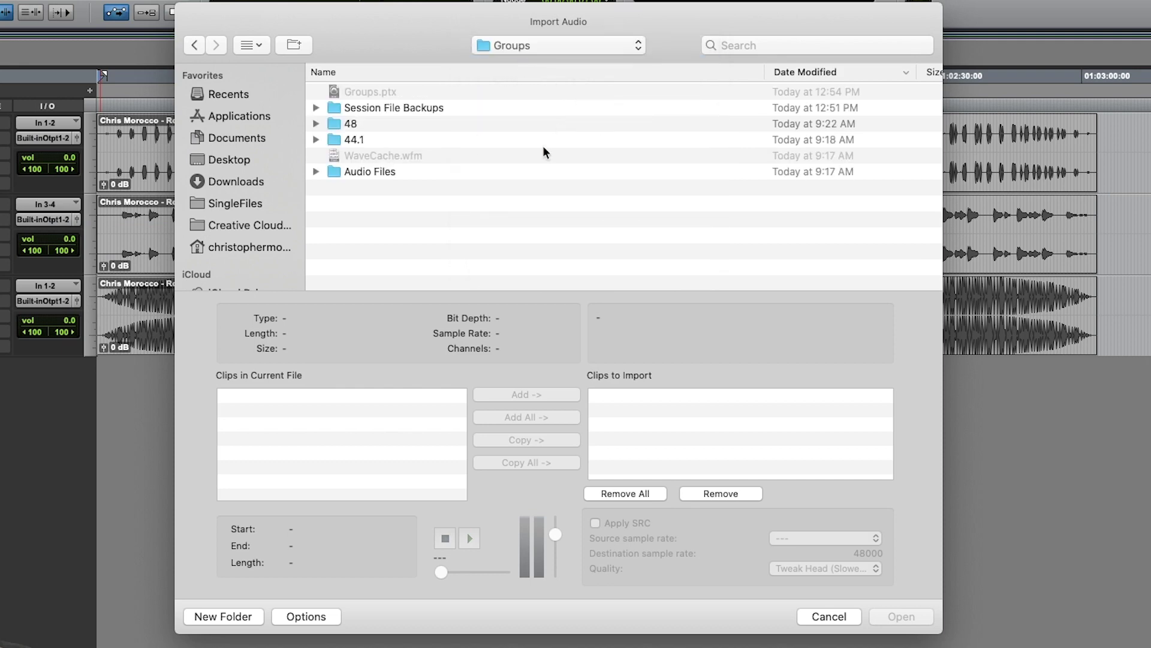
{"action": "double_click", "coordinate": [351, 123]}
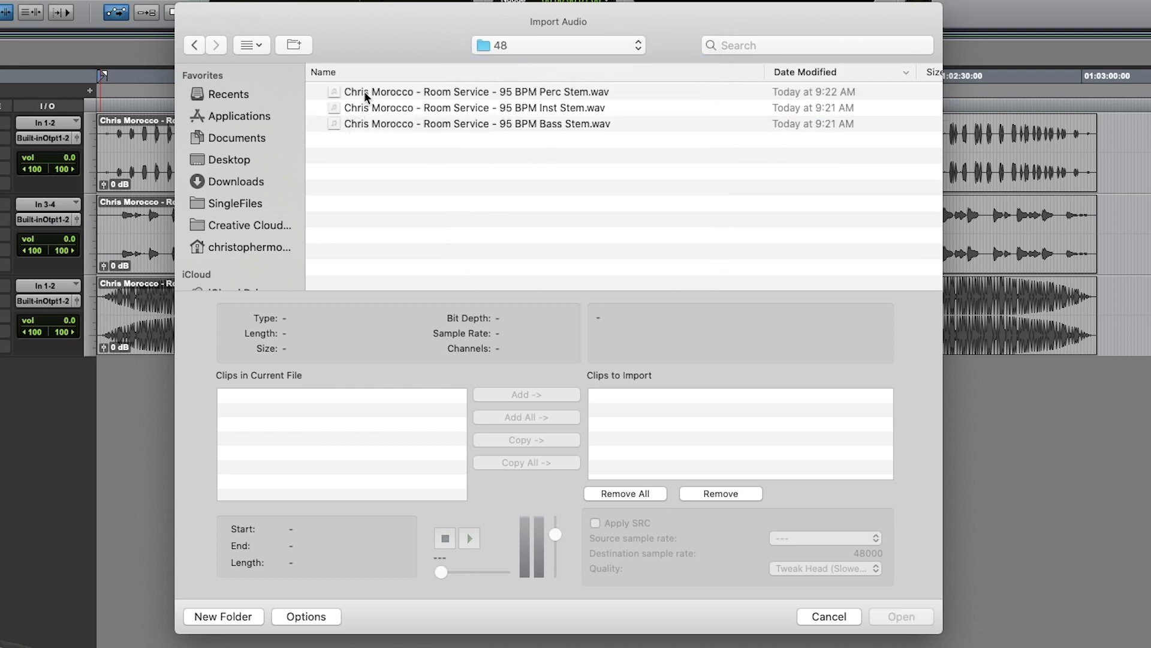
{"action": "left_click", "coordinate": [365, 91]}
{"action": "left_click", "coordinate": [369, 122], "text": "shift"}
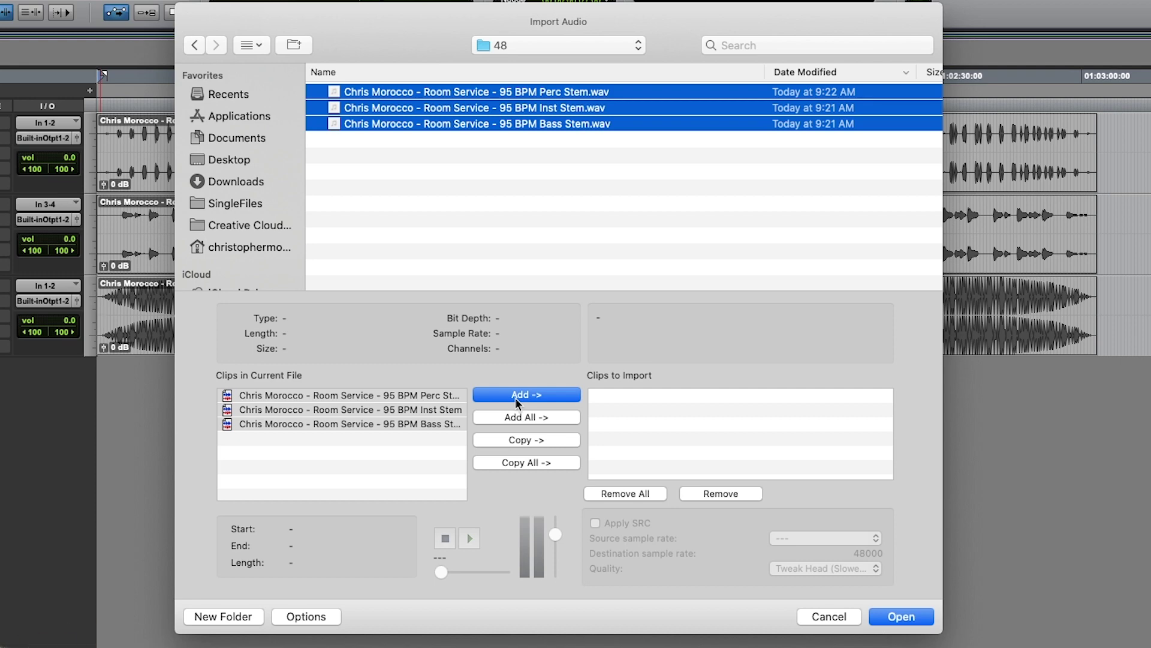
{"action": "left_click", "coordinate": [528, 438]}
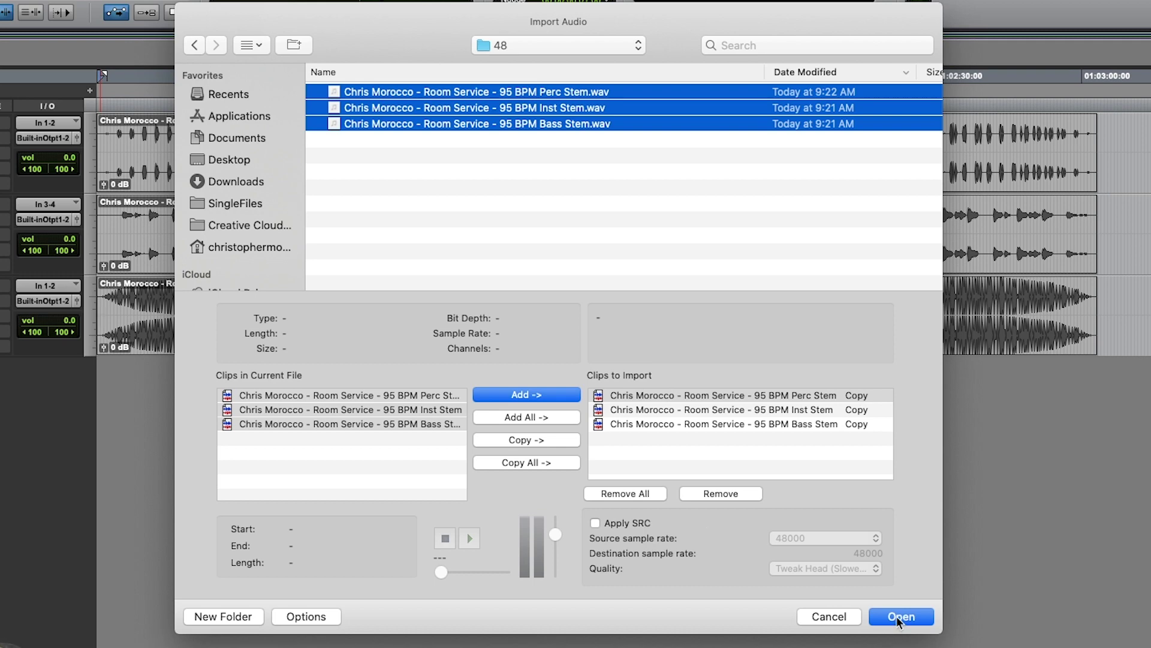
Copy the three 48 folder stems into Audio Files and add them as new tracks.
{"action": "left_click", "coordinate": [927, 619]}
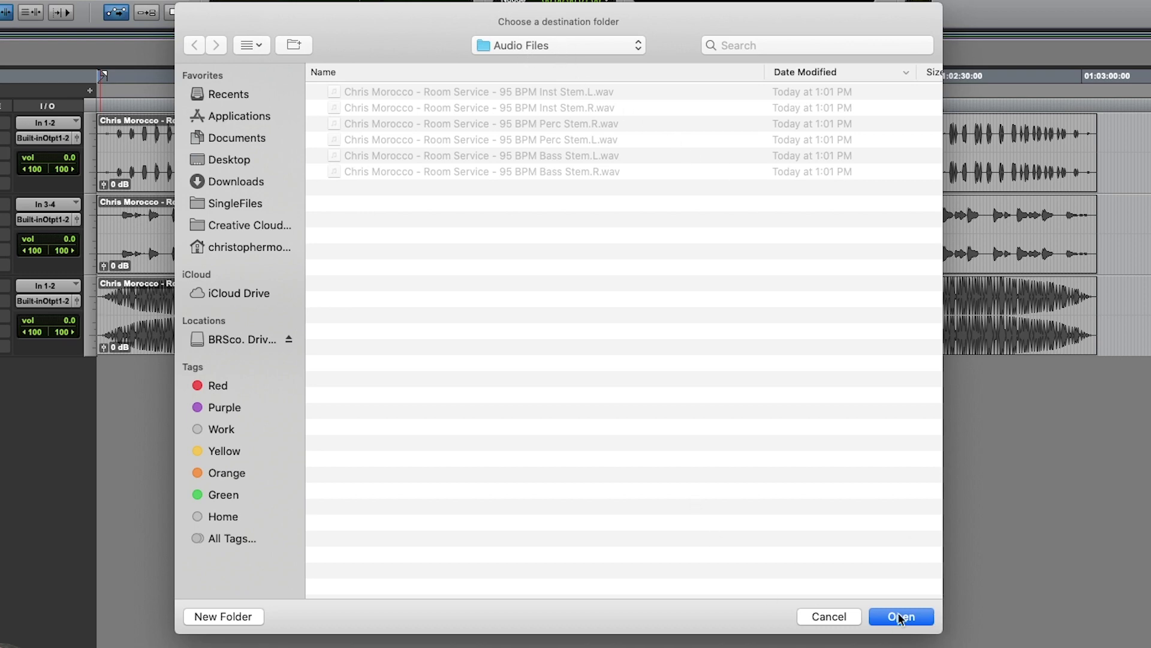
{"action": "left_click", "coordinate": [902, 617]}
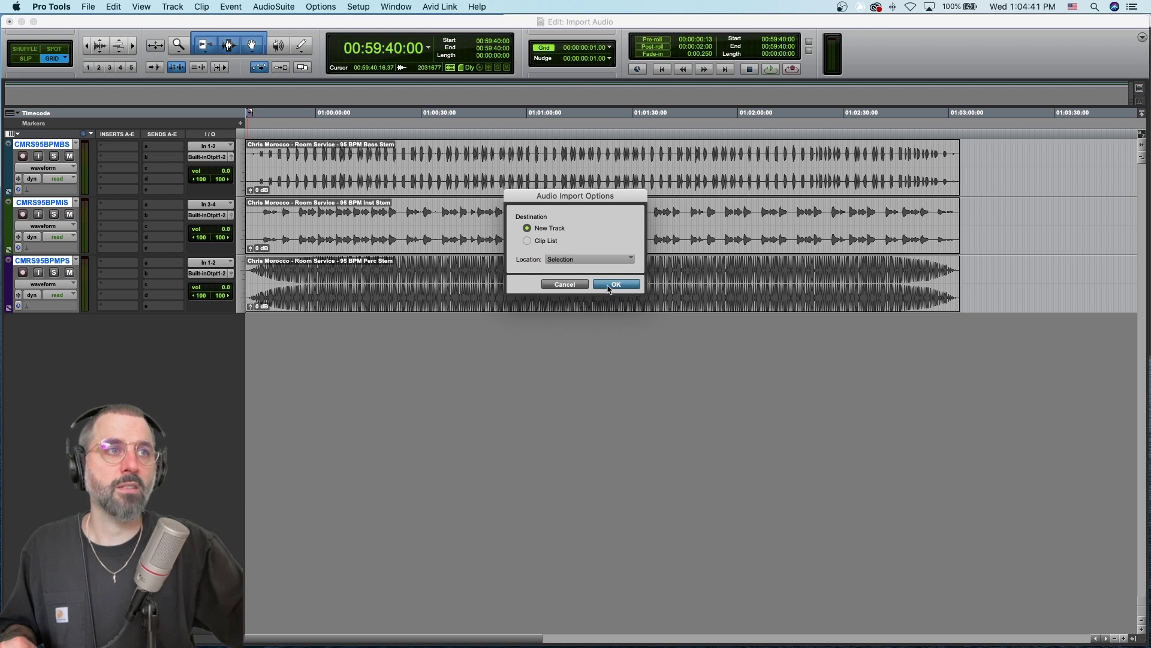
{"action": "left_click", "coordinate": [608, 286]}
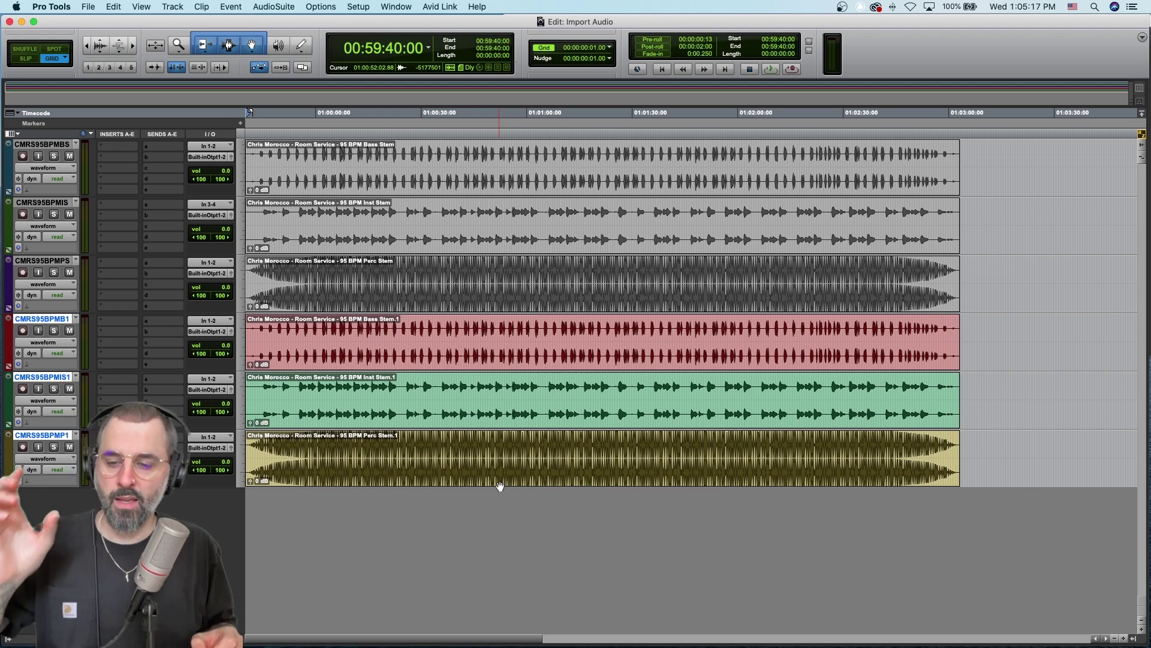
In Finder, open Audio Files, widen the Name column, and sort newest first by Date Modified.
{"action": "key", "text": "super+Tab"}
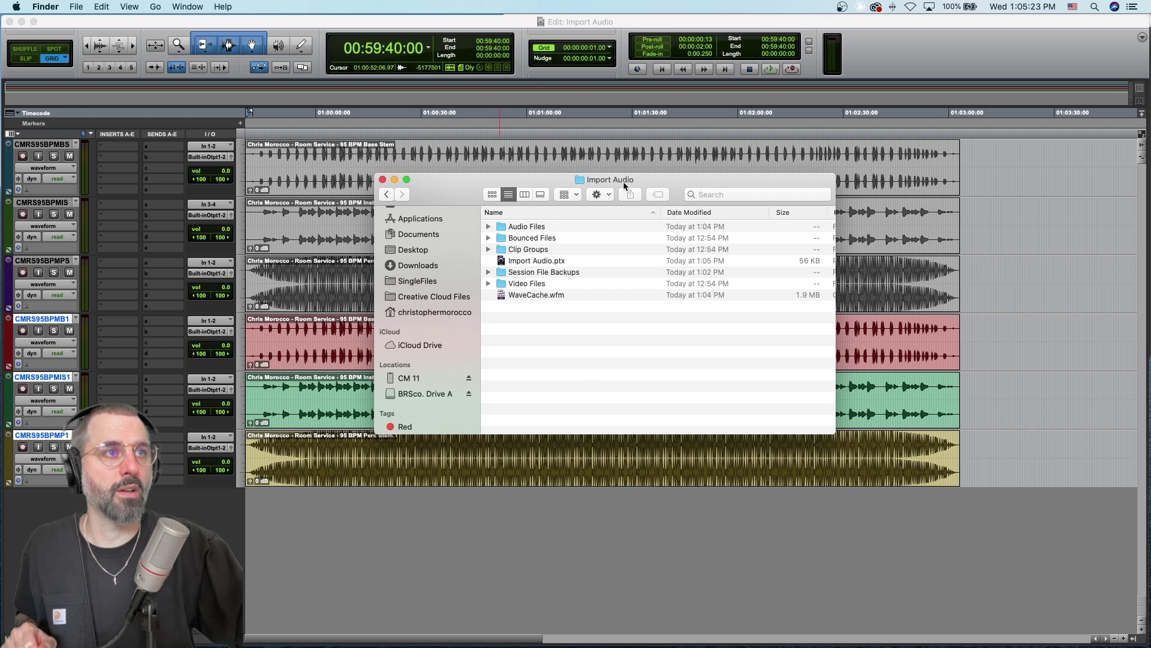
{"action": "double_click", "coordinate": [527, 227]}
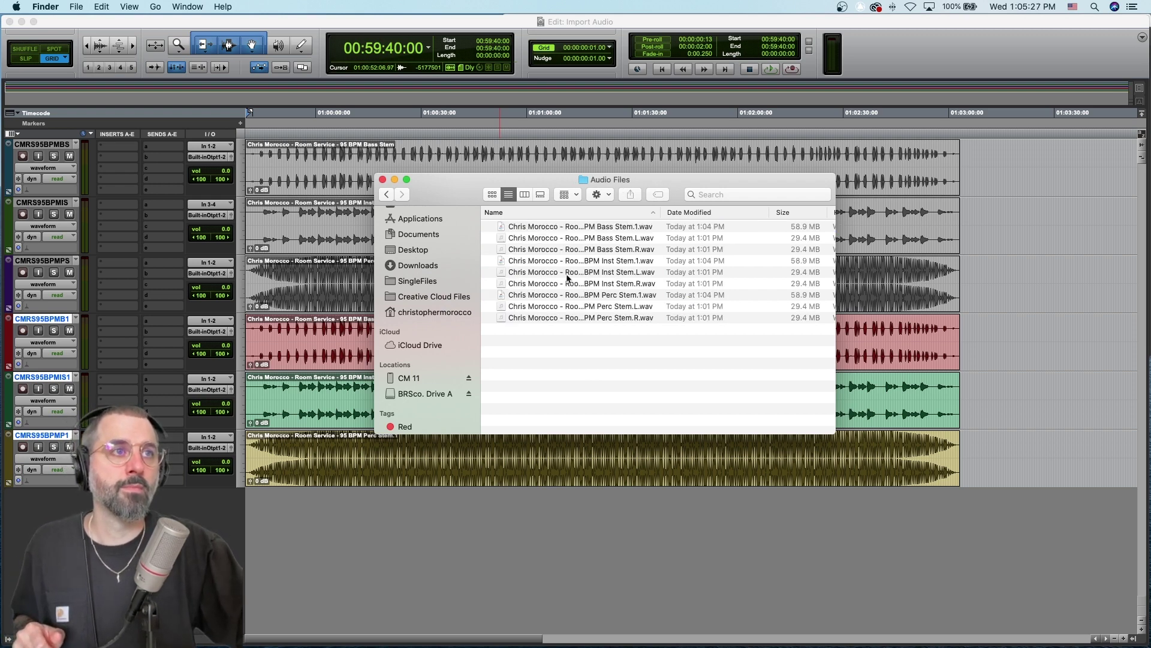
{"action": "left_click_drag", "start_coordinate": [661, 214], "coordinate": [719, 214]}
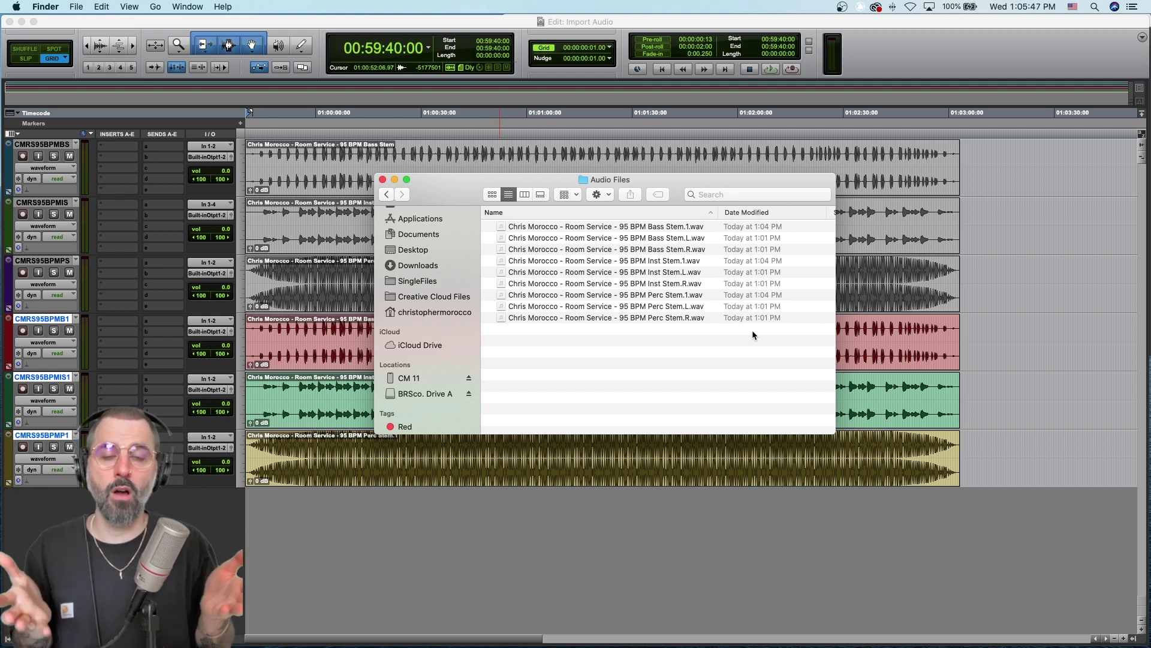
{"action": "left_click", "coordinate": [772, 213]}
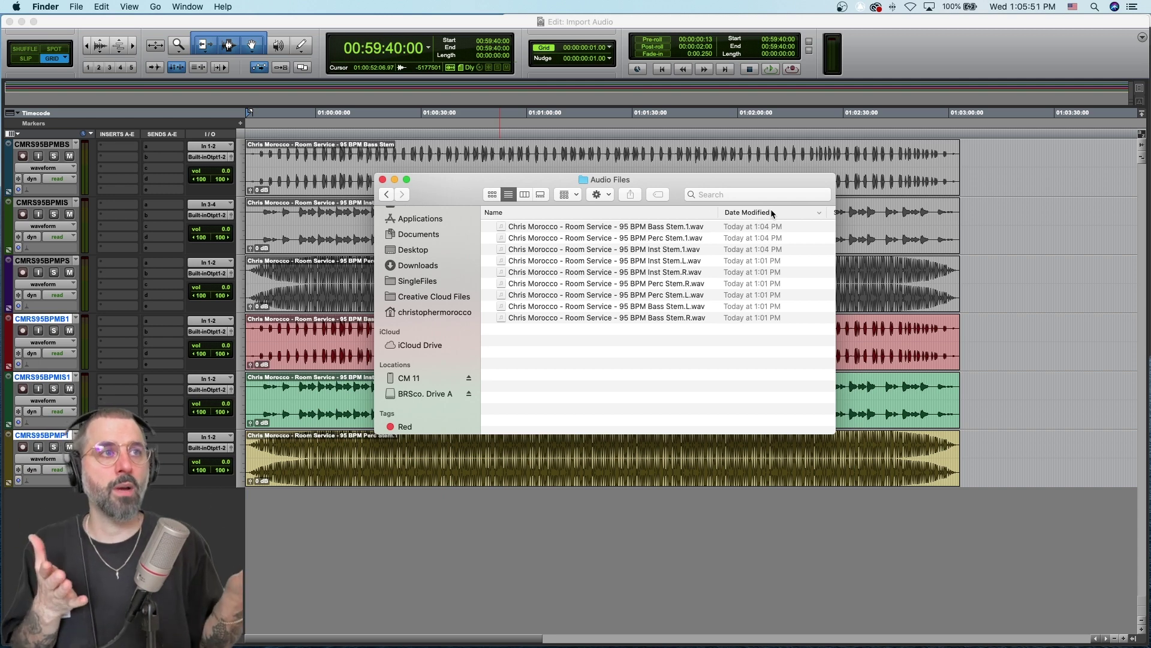